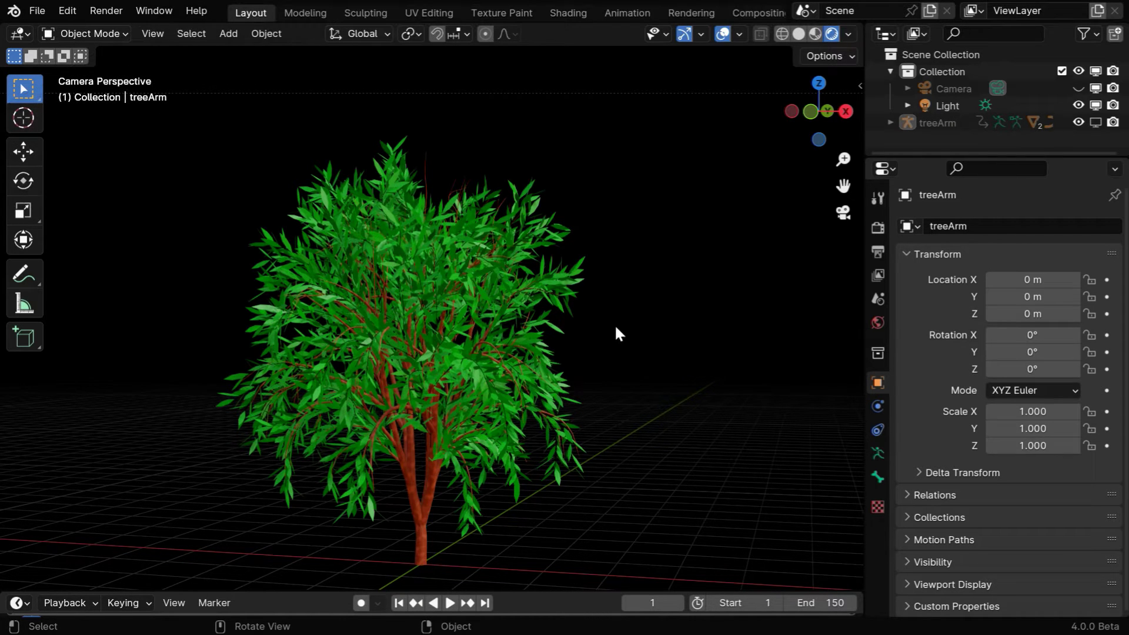
Step: Enable Film > Transparent in the Render properties so the tree renders without a background
click(877, 227)
scroll(972, 461, down, 3)
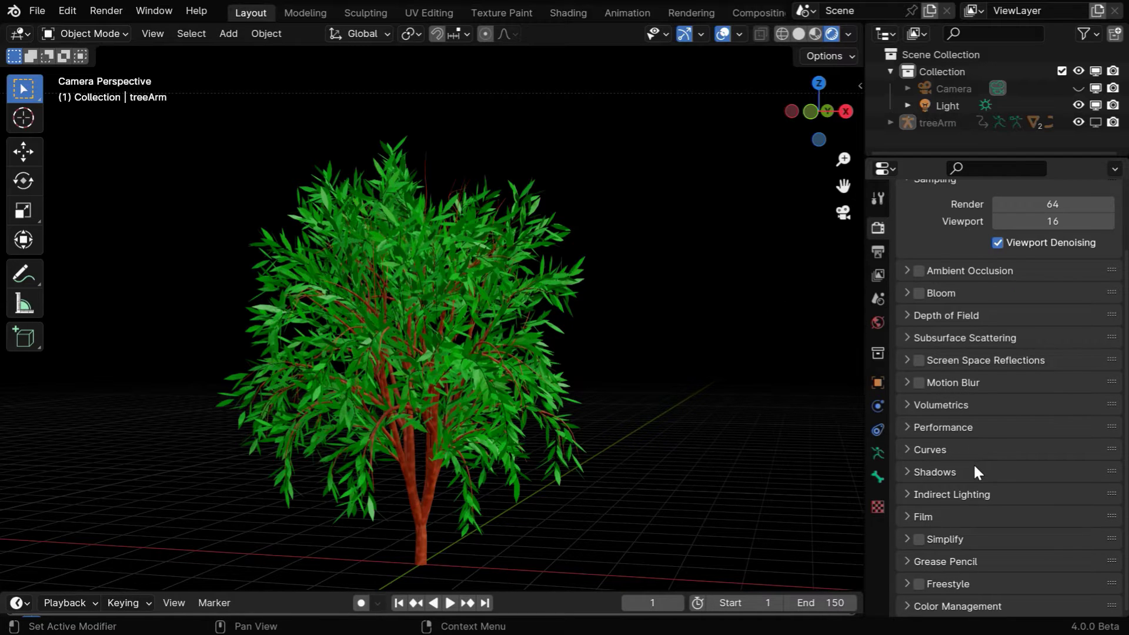
click(907, 514)
scroll(1006, 562, down, 3)
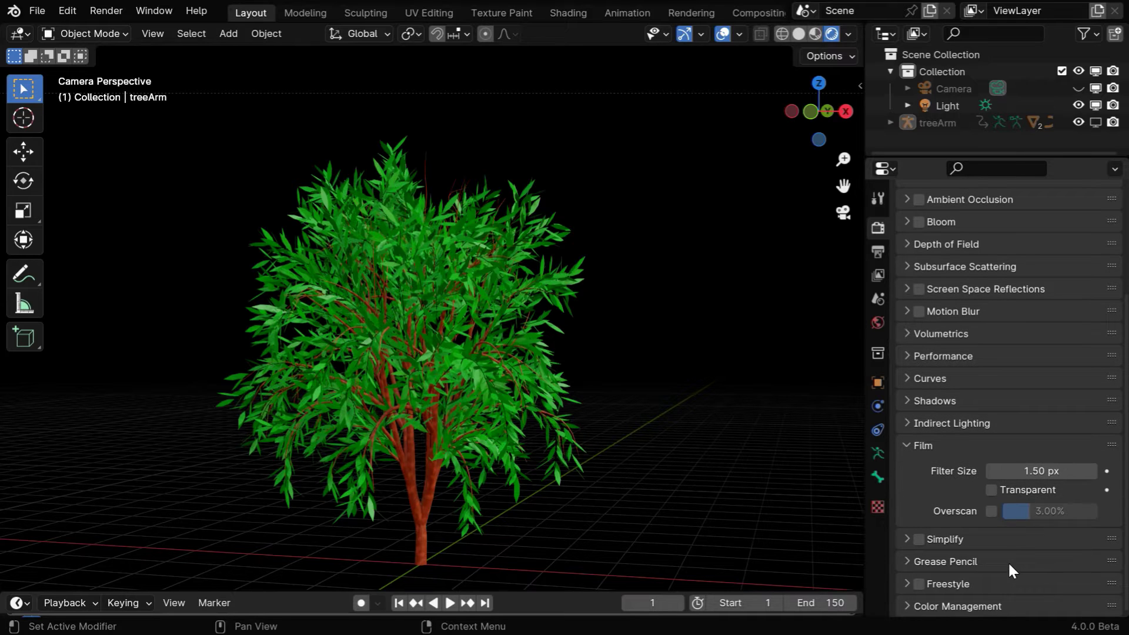
click(992, 489)
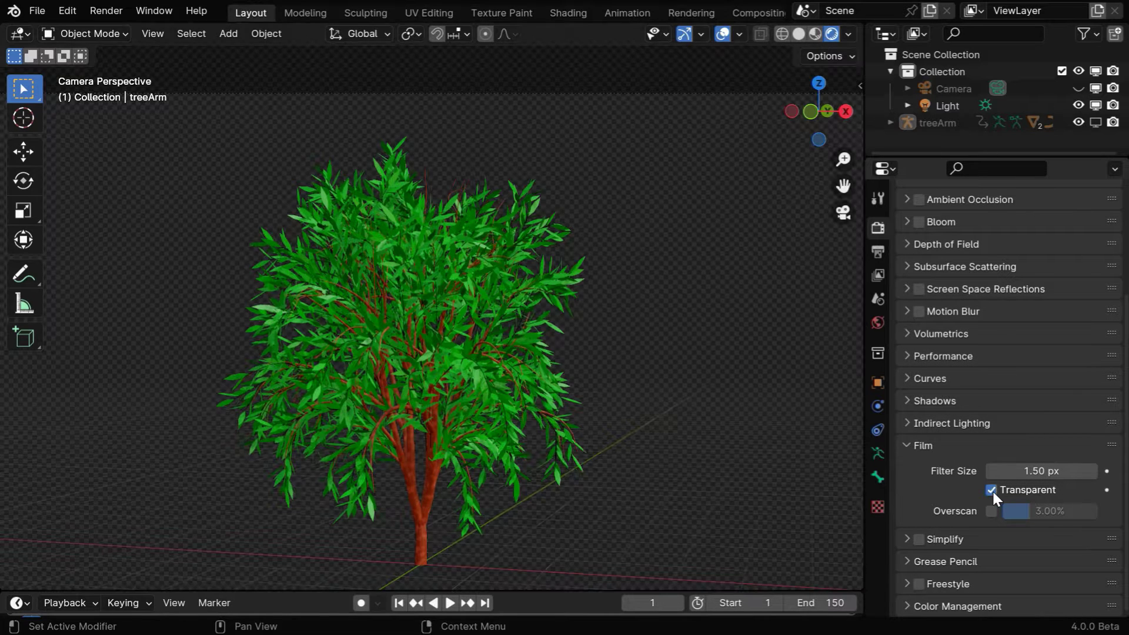
Step: Set the output to PNG format with RGBA colour
click(877, 253)
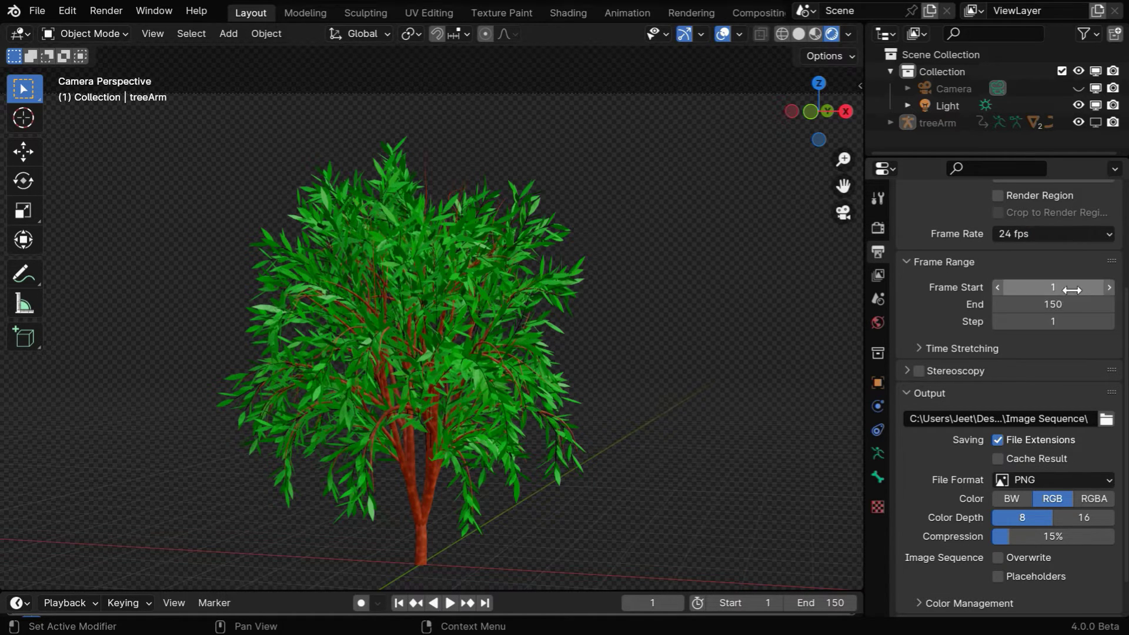
click(1093, 500)
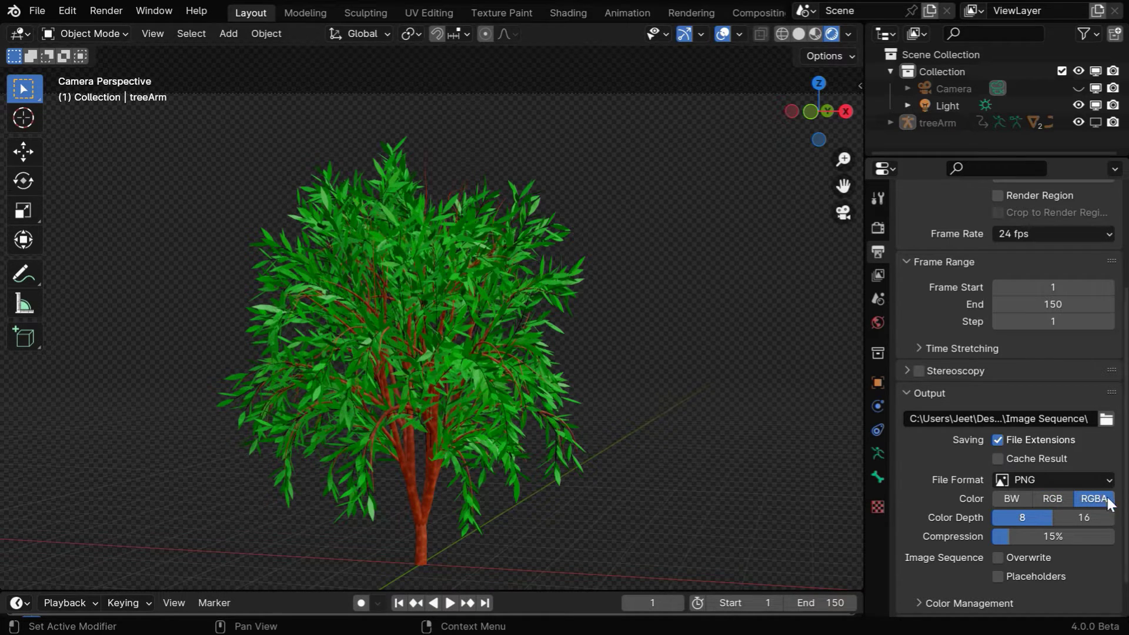
click(1054, 499)
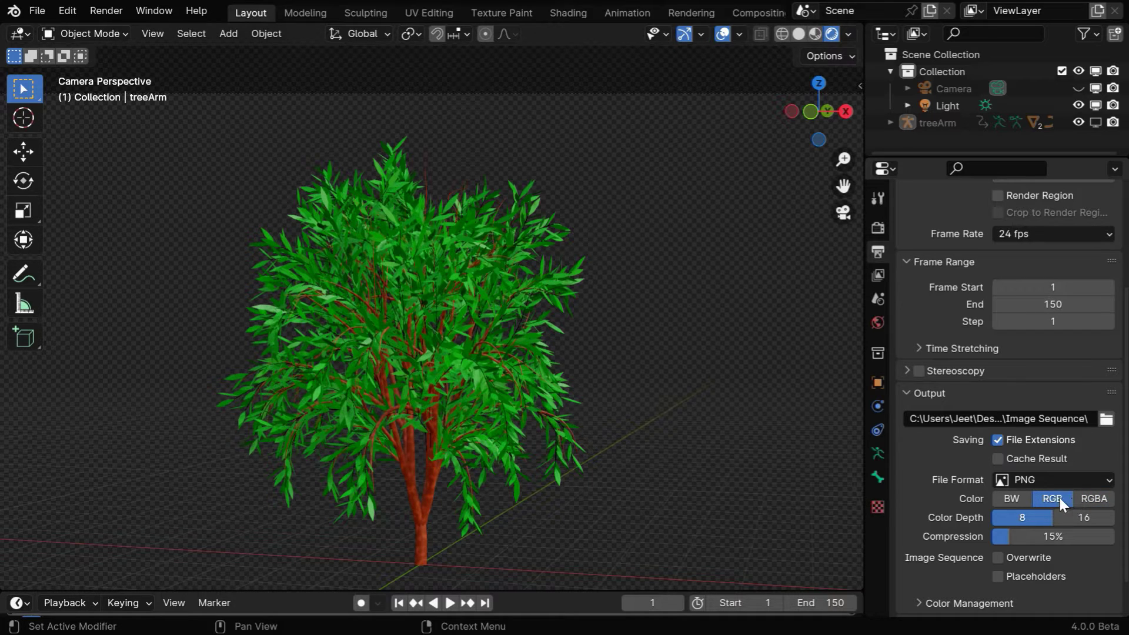
click(1090, 499)
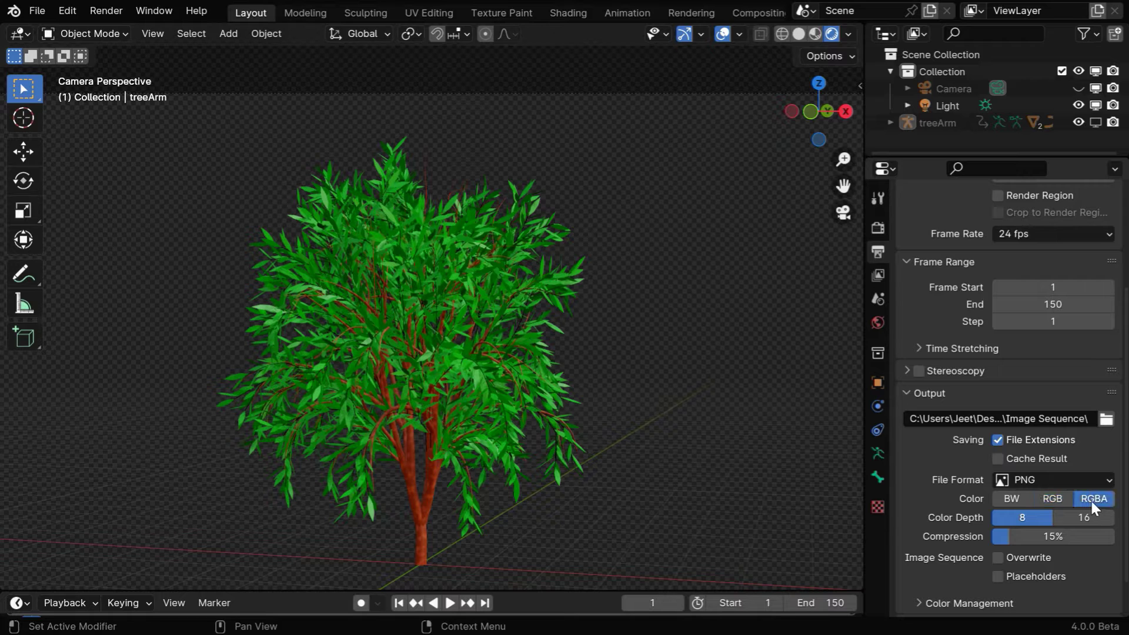
click(1046, 481)
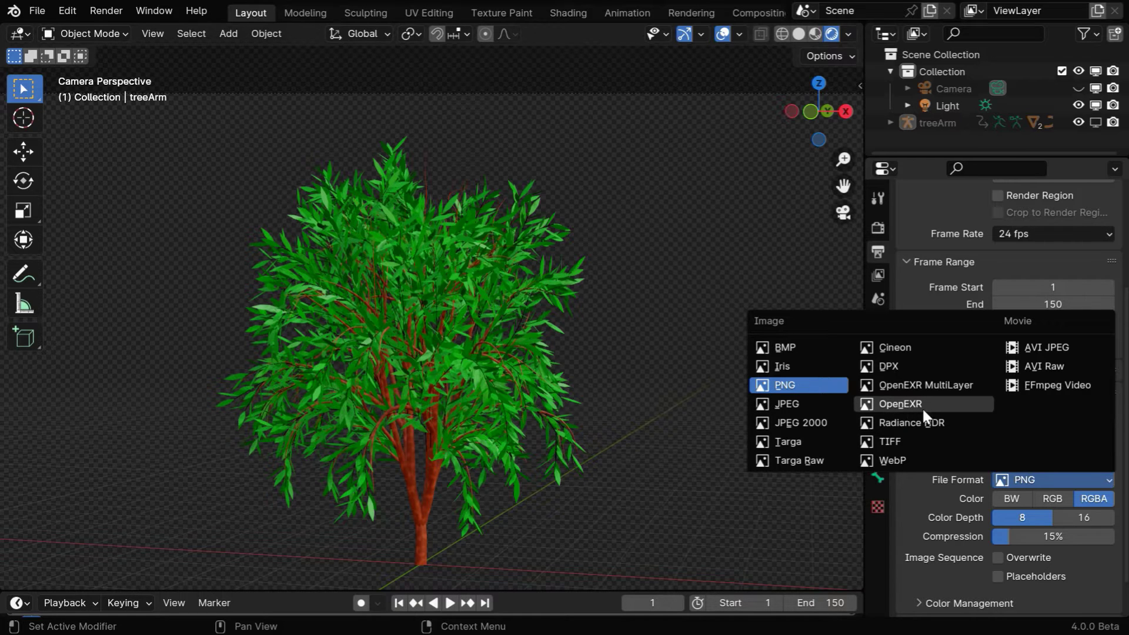
click(800, 384)
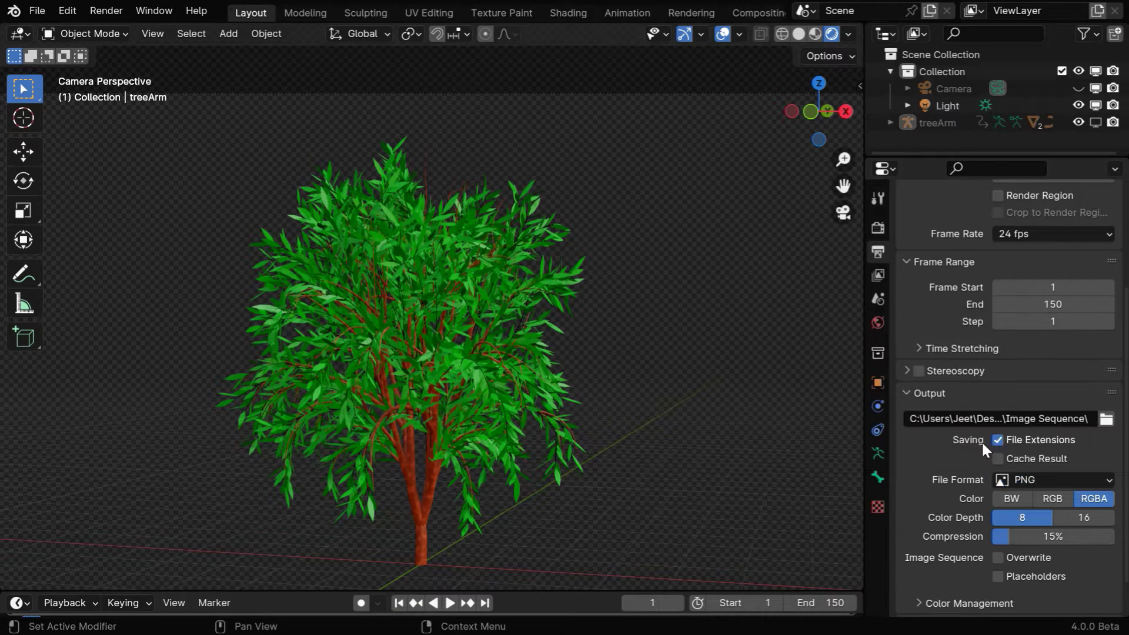
Step: Set the output folder to Desktop\Image Sequence
click(1104, 420)
click(185, 211)
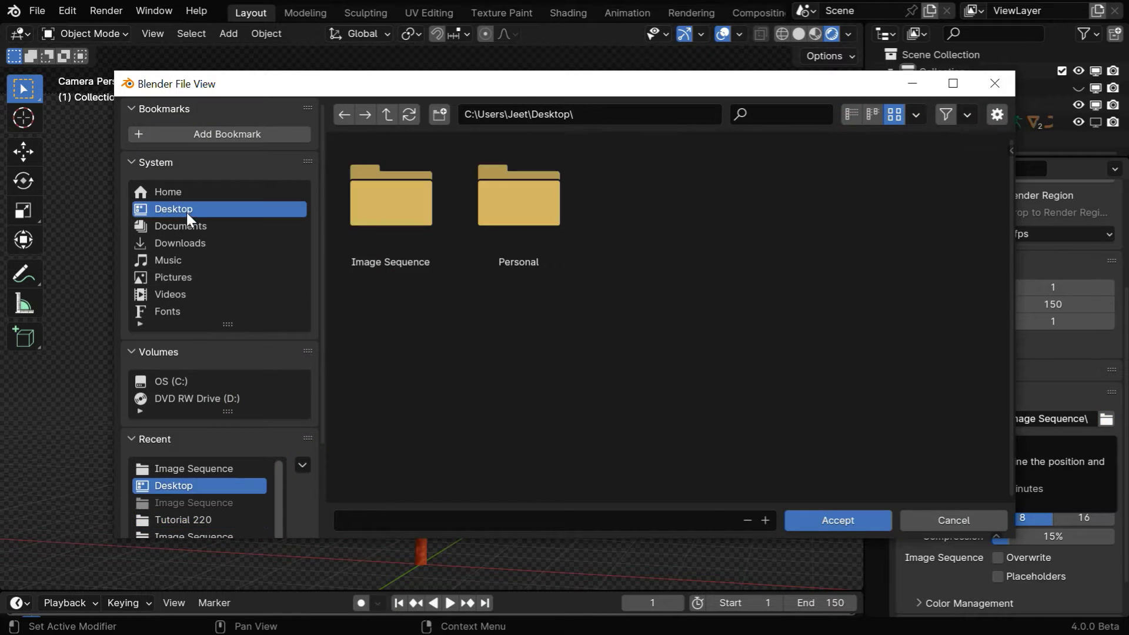
double_click(387, 223)
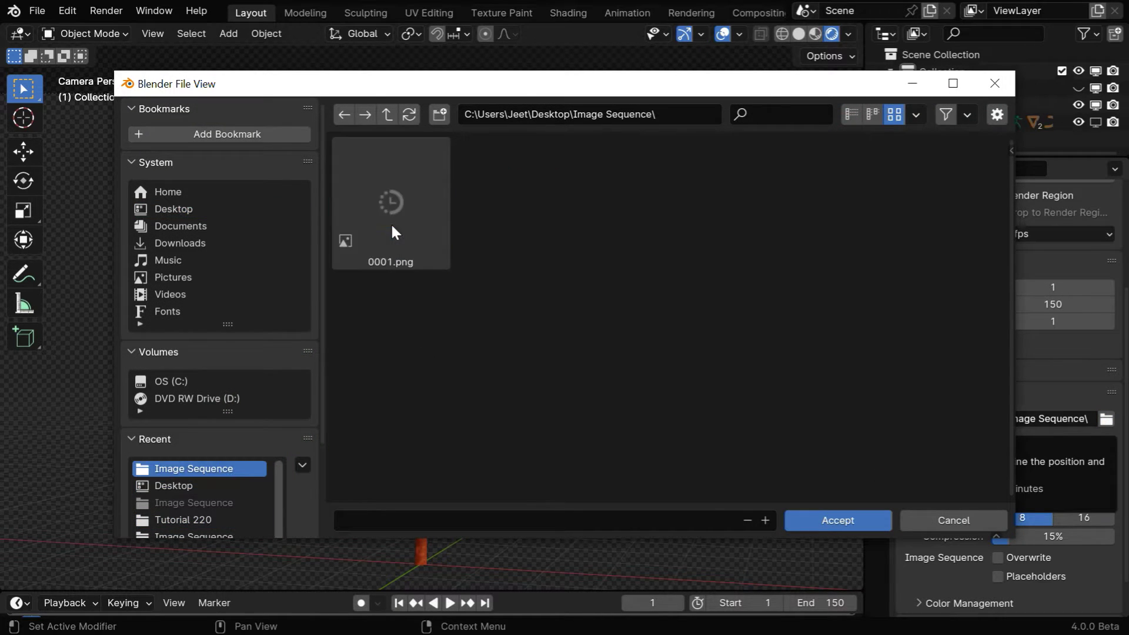
click(823, 521)
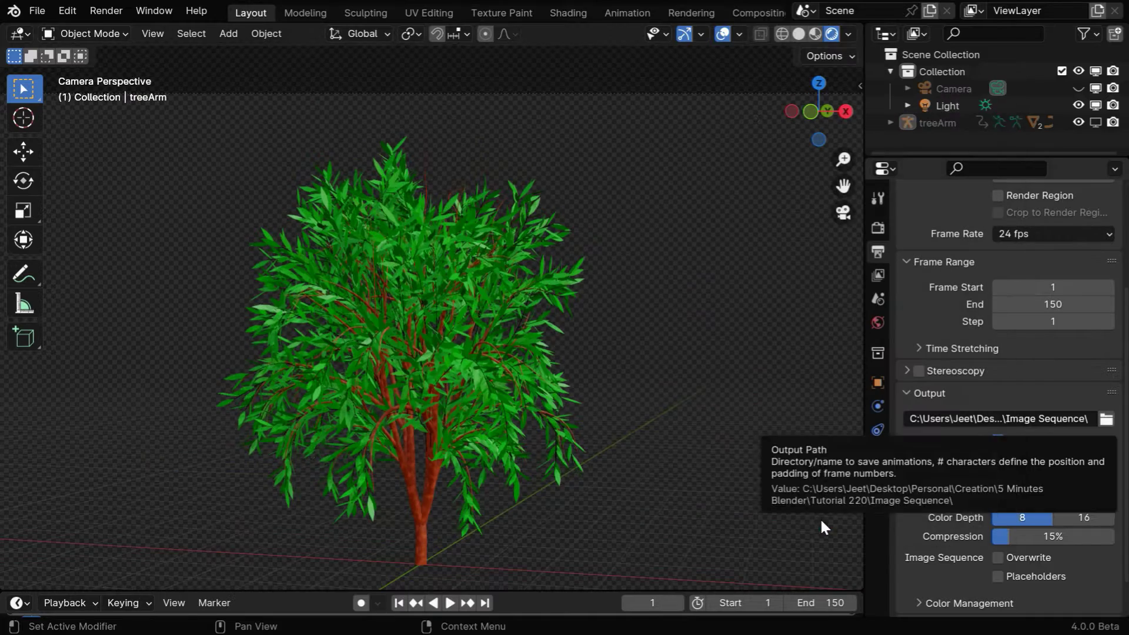
Step: Render the animation and scroll through the 150 PNG frames in the Image Sequence folder
click(116, 14)
click(126, 46)
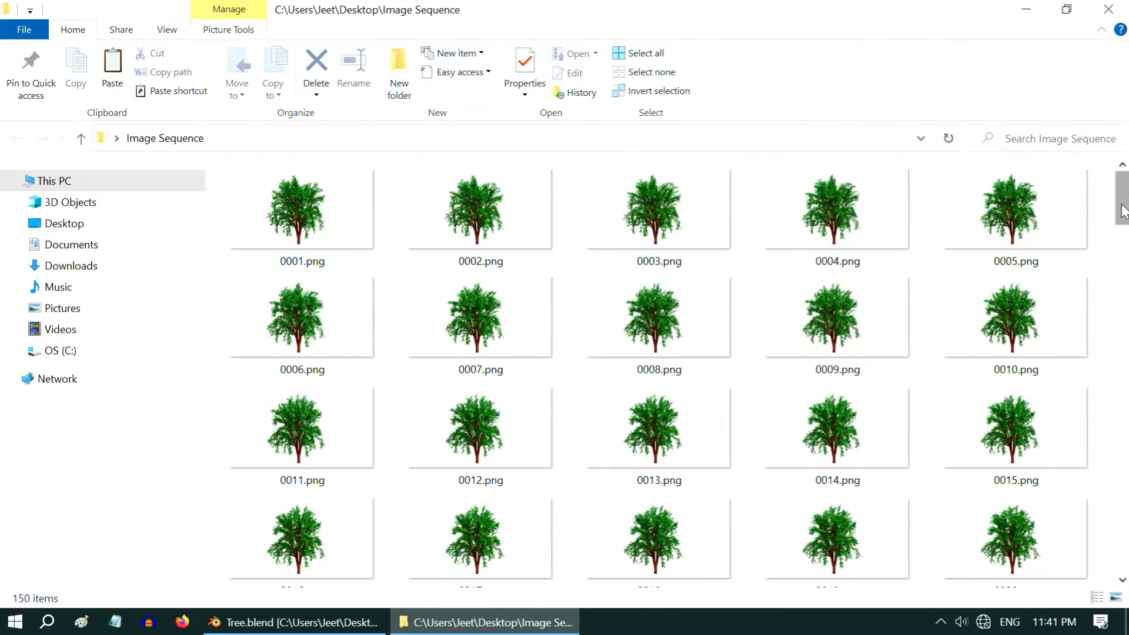
scroll(946, 200, down, 1)
scroll(946, 200, down, 3)
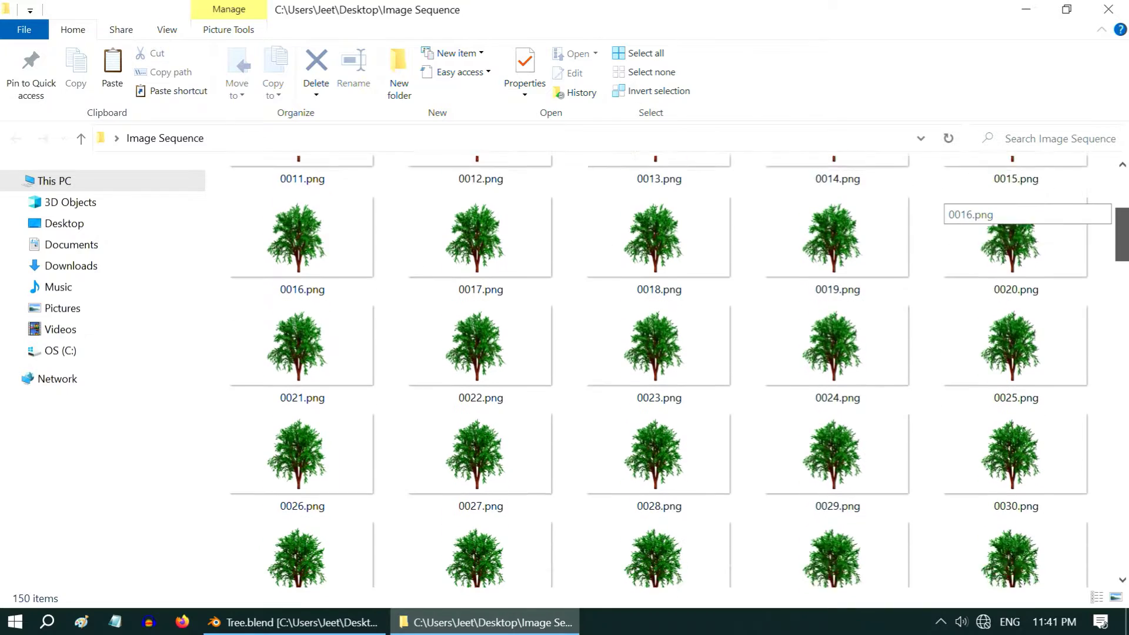
scroll(946, 199, up, 4)
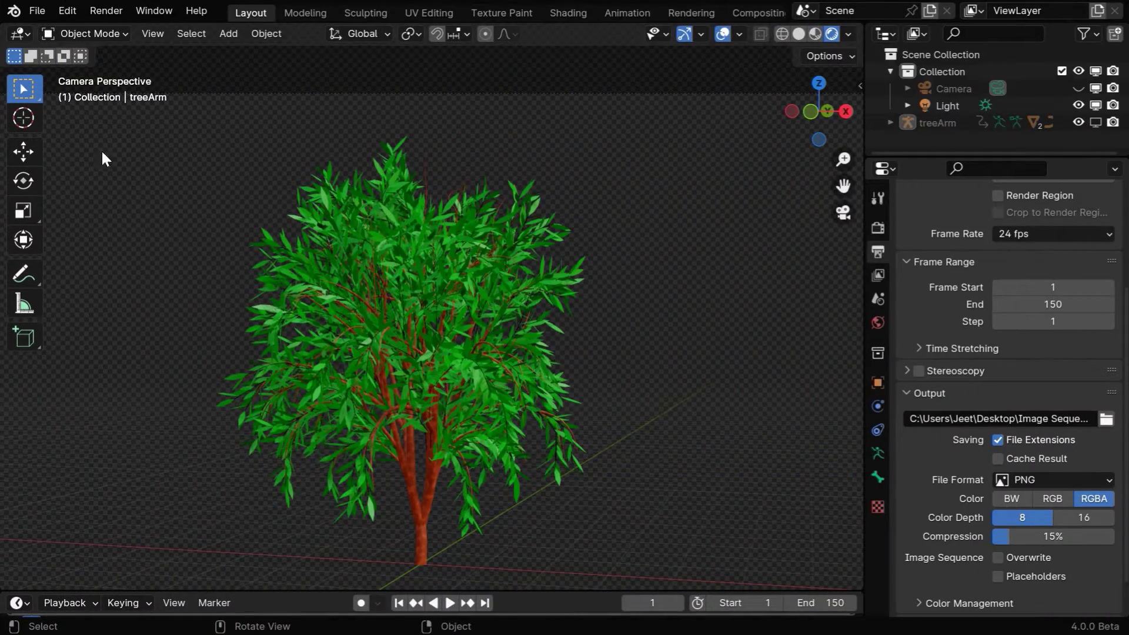
Step: Create a new Video Editing file from the template
click(37, 11)
mouse_move(50, 31)
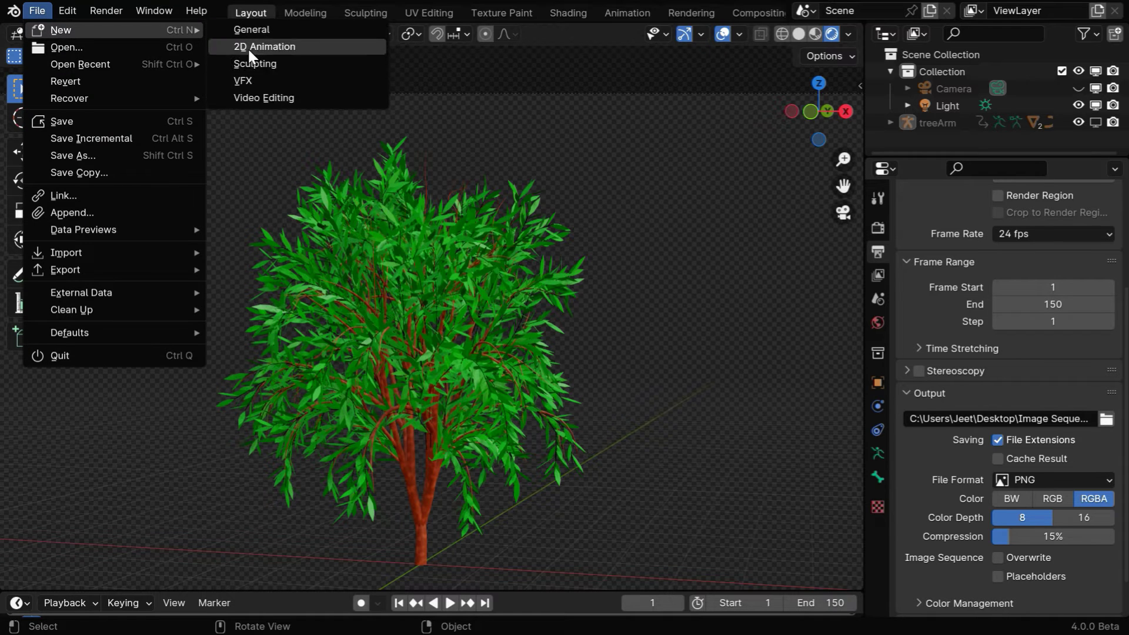
click(285, 96)
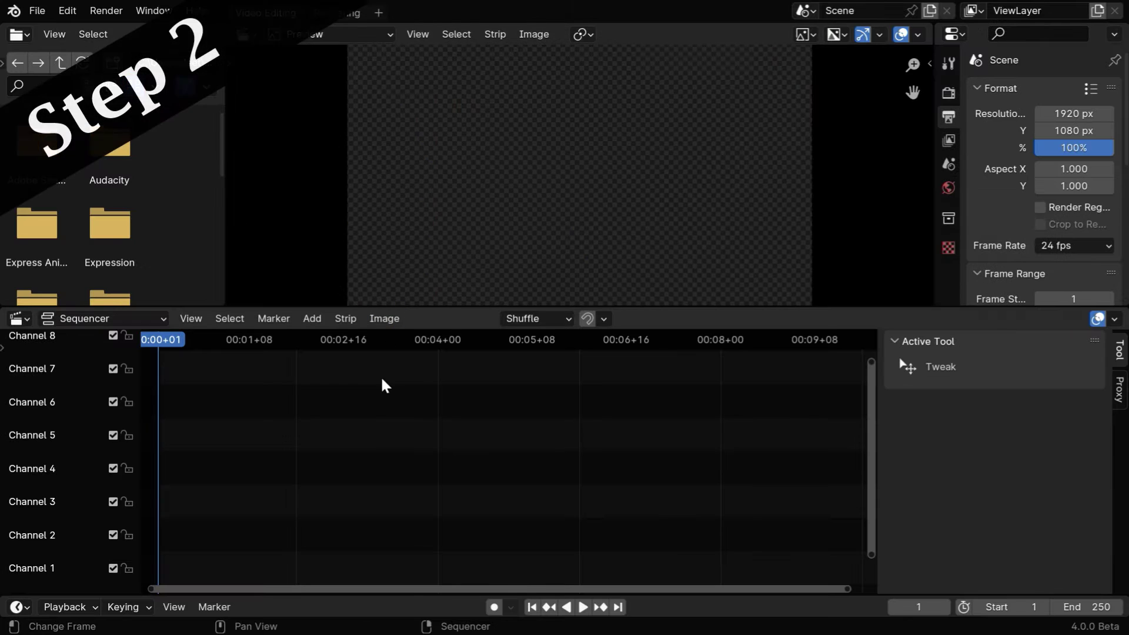
Step: Add every PNG in Desktop\Image Sequence, from 0001.png on, as one image strip
click(312, 319)
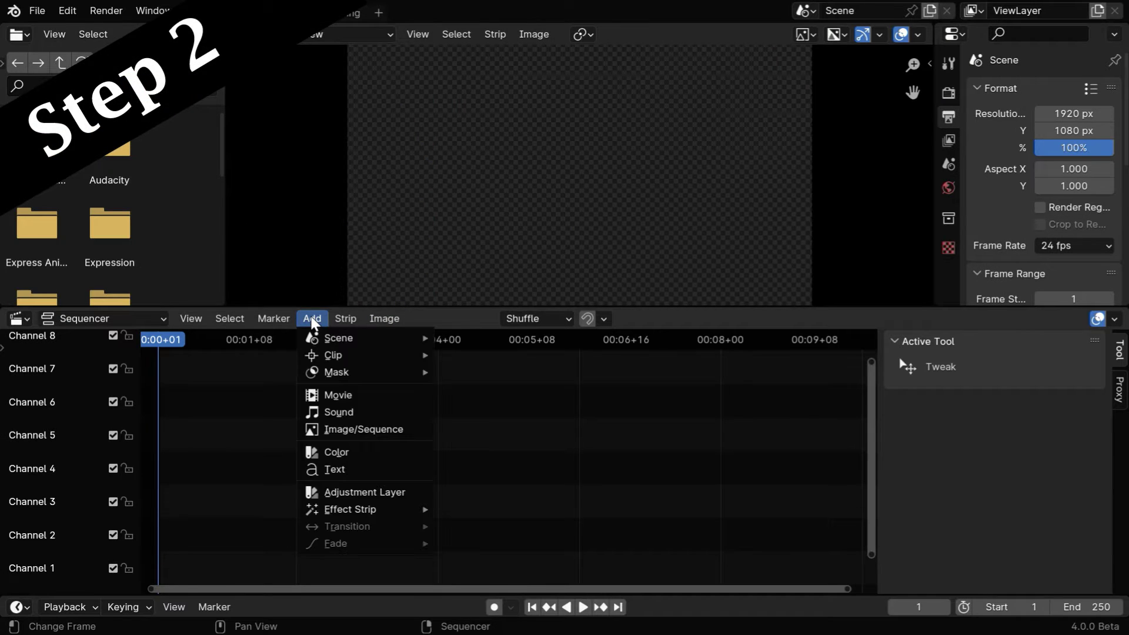
click(346, 430)
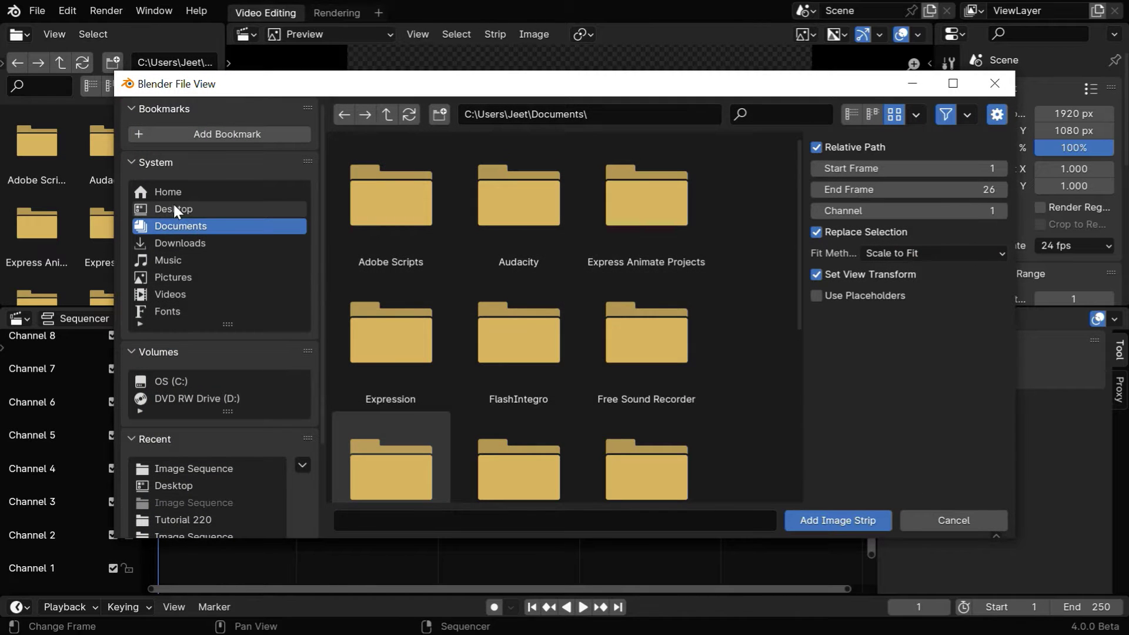
click(175, 207)
click(390, 249)
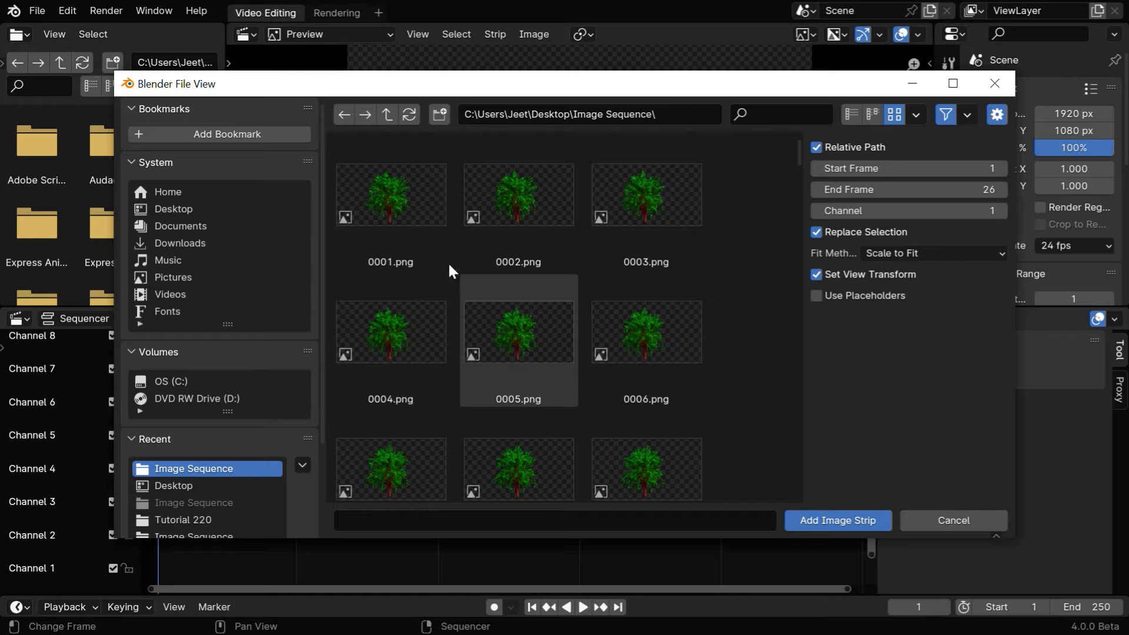
click(406, 216)
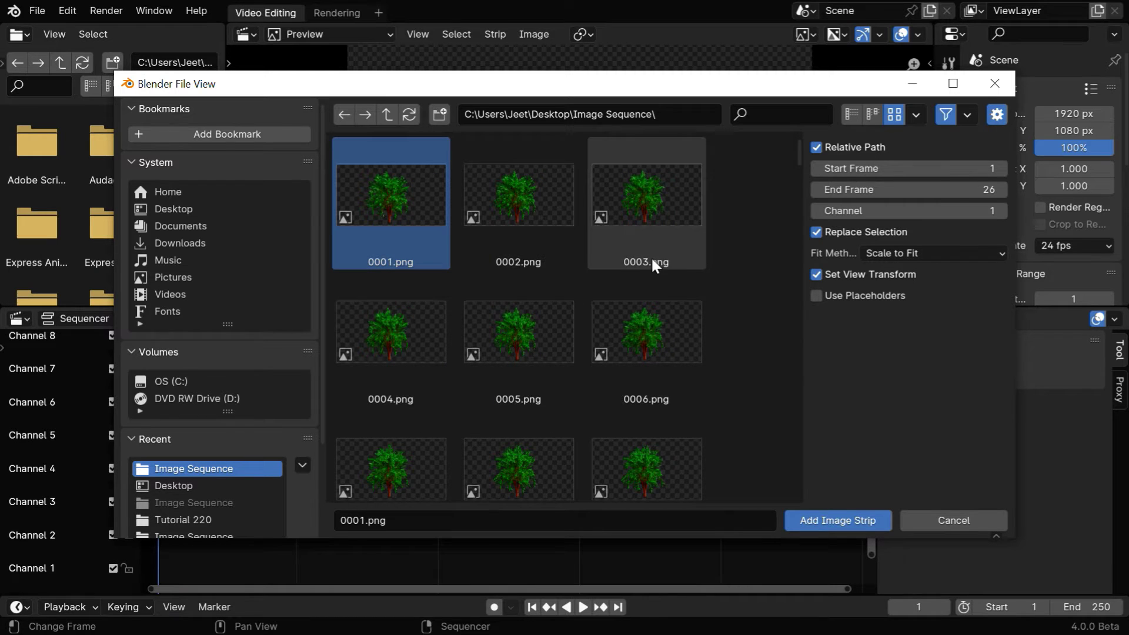
key(a)
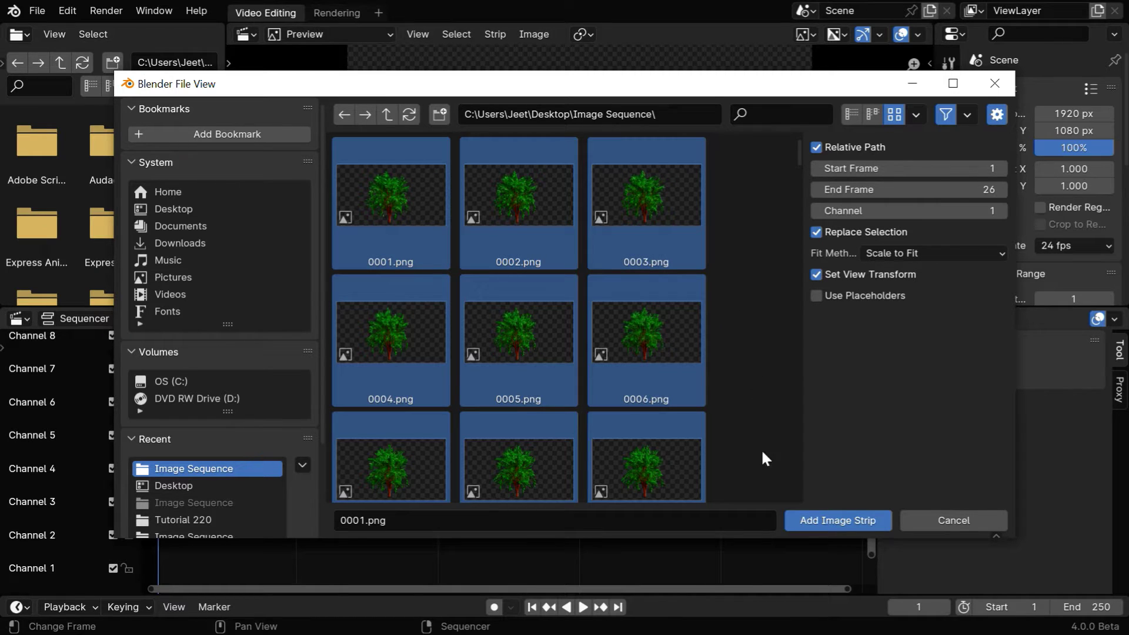
click(826, 520)
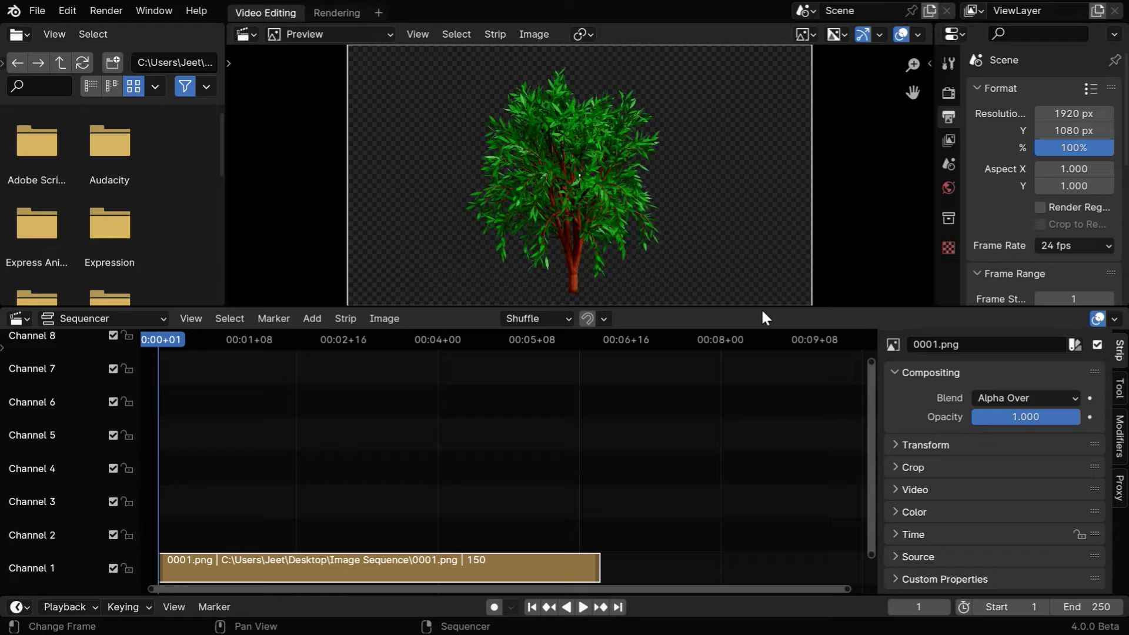
Step: Enlarge the tree preview and expand Encoding, which shows MPEG-4 with H.264
drag(763, 307, 810, 433)
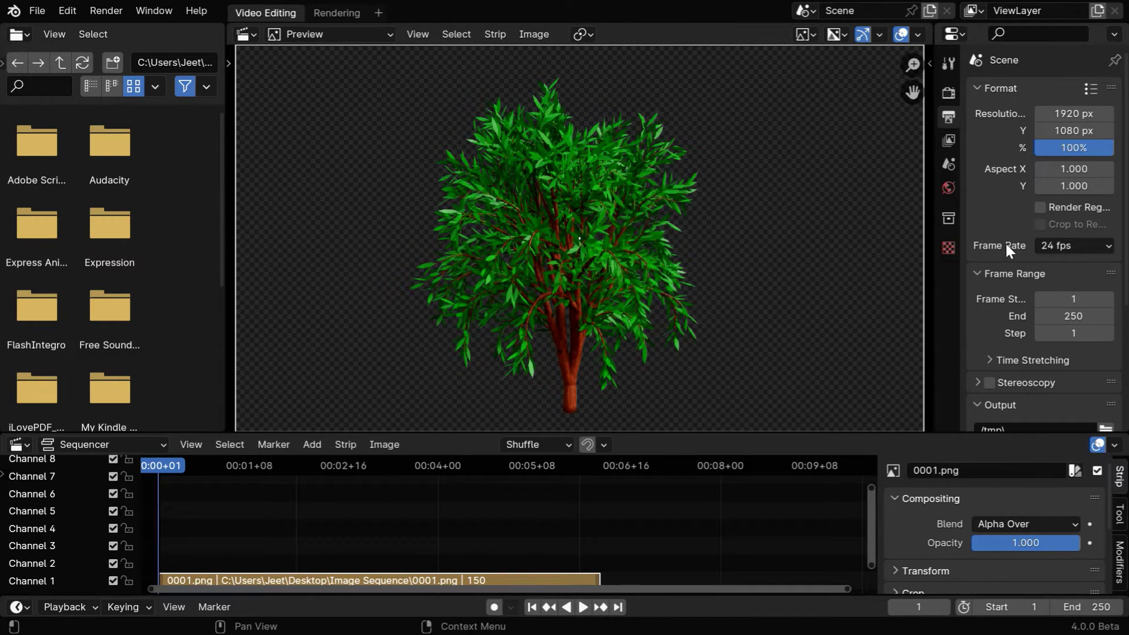
scroll(1005, 279, down, 8)
scroll(1005, 282, down, 1)
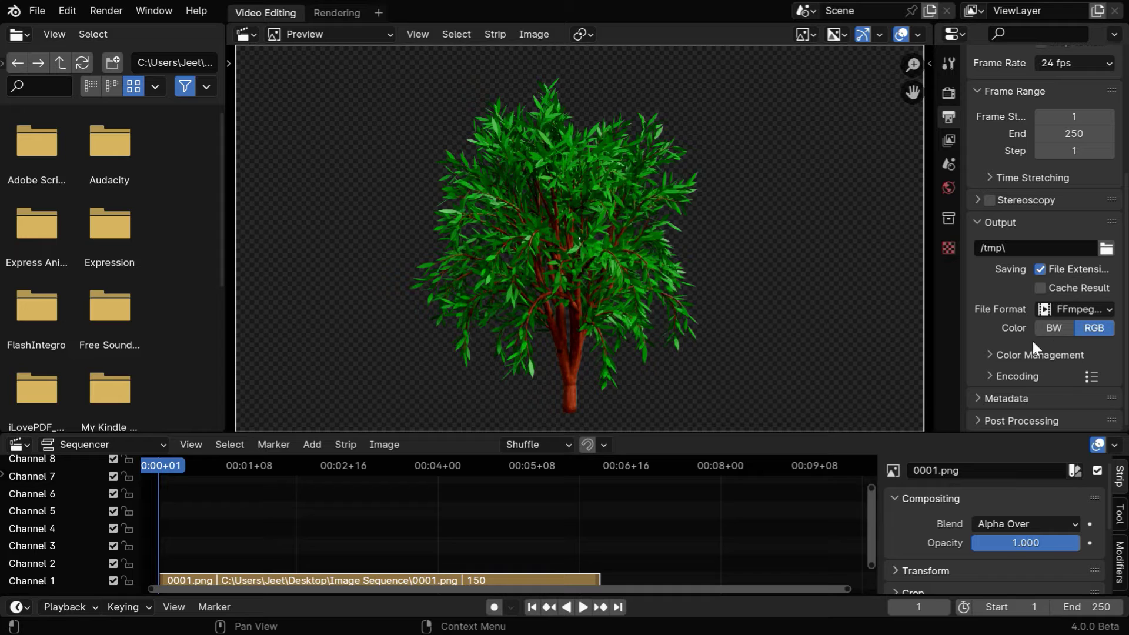
click(989, 377)
scroll(1060, 372, down, 6)
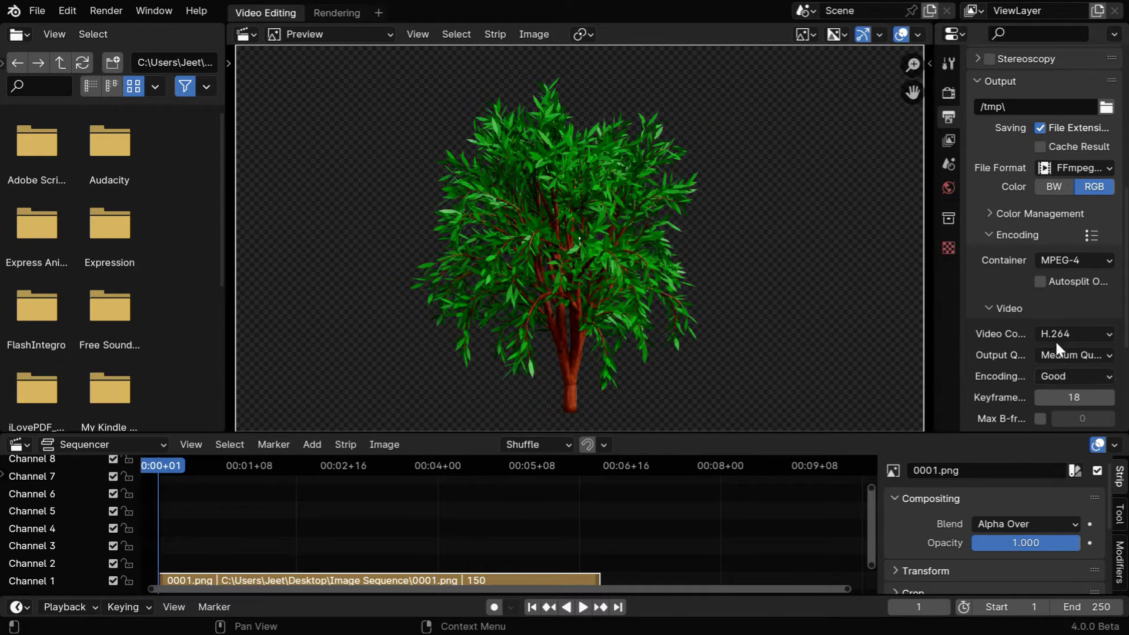
Step: Set the encoding to FFmpeg video codec #1 in a Matroska container and widen the Properties editor
click(1063, 334)
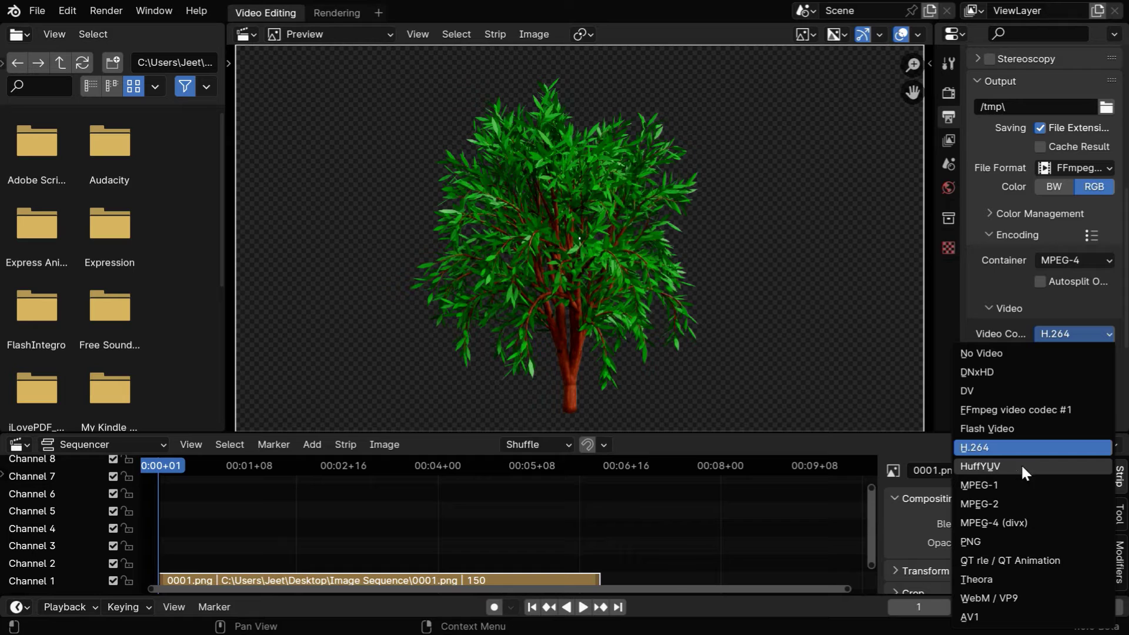
click(1024, 559)
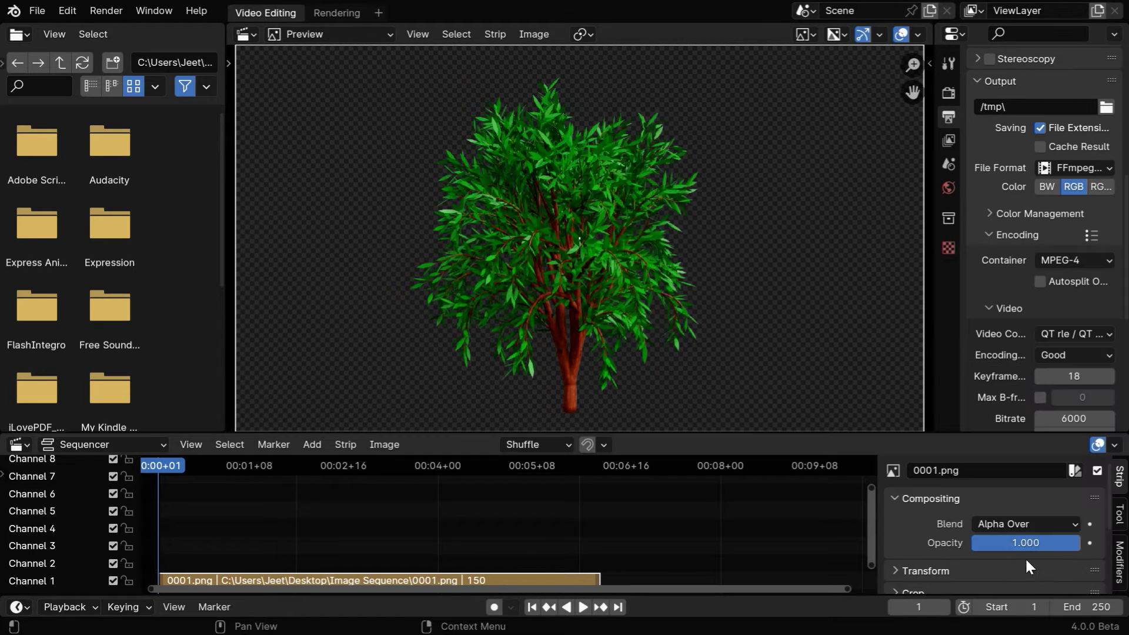
click(1074, 259)
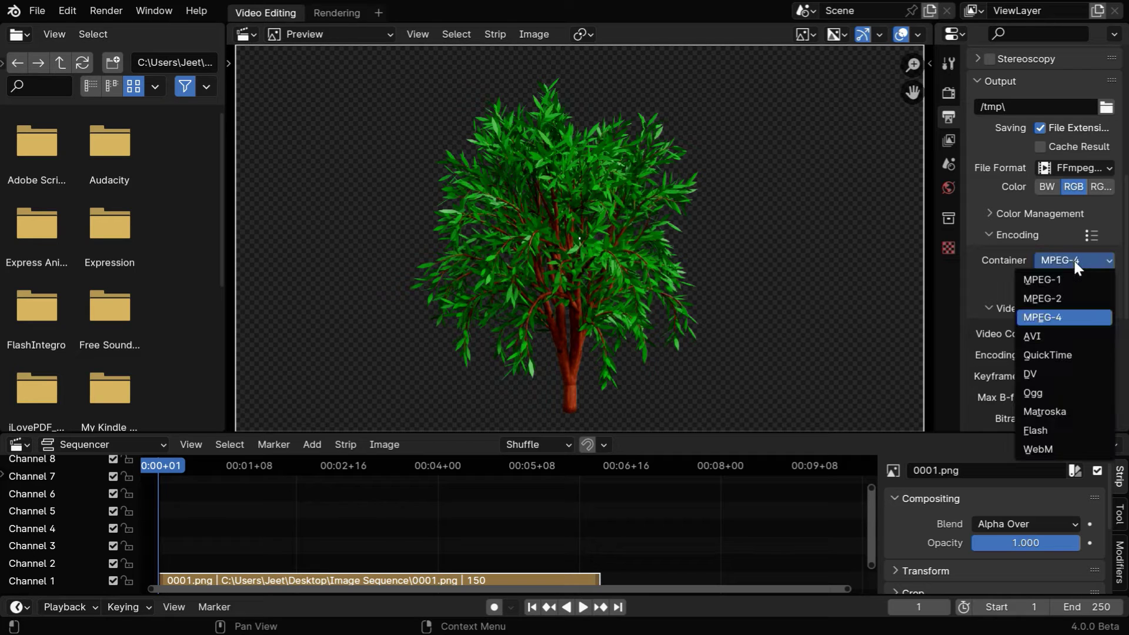
click(1057, 353)
click(1070, 332)
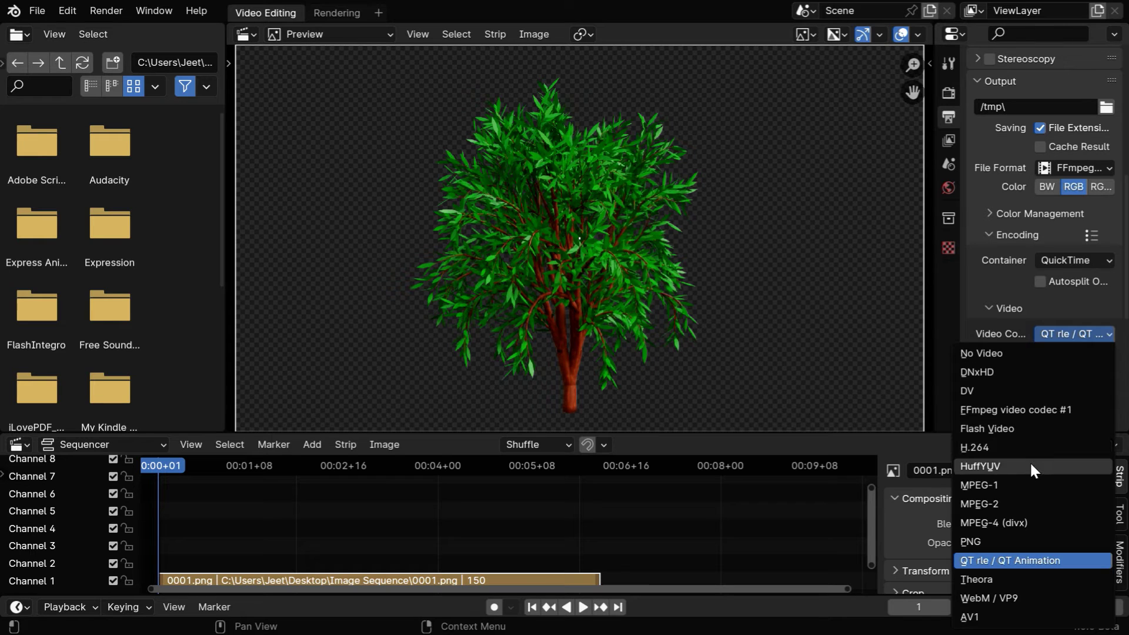
click(1016, 410)
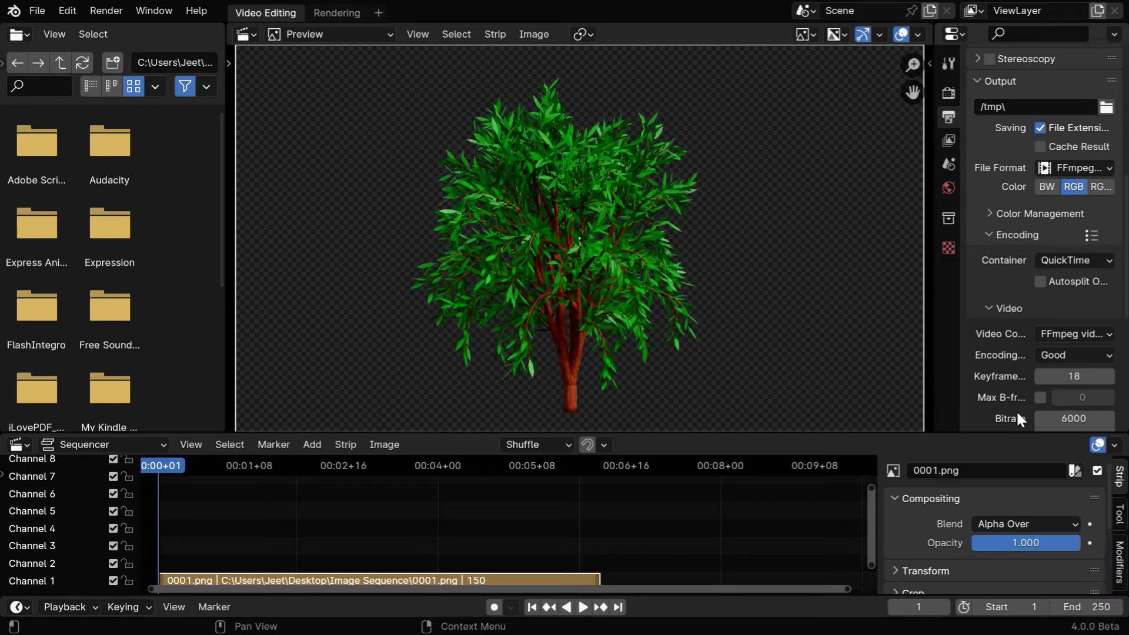
click(1056, 261)
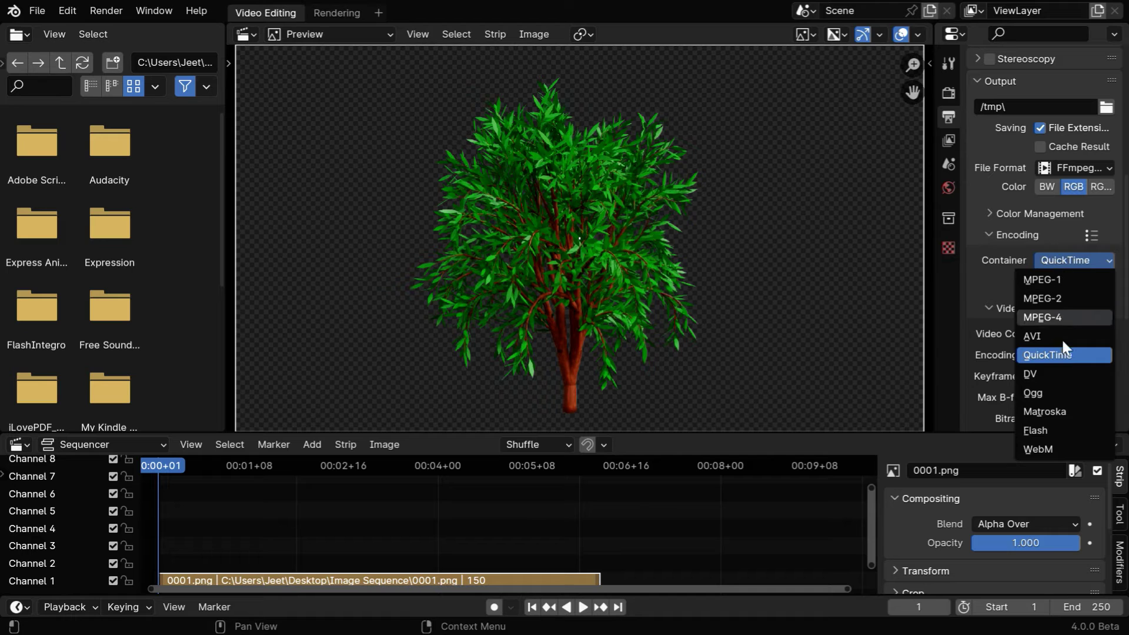
click(1052, 413)
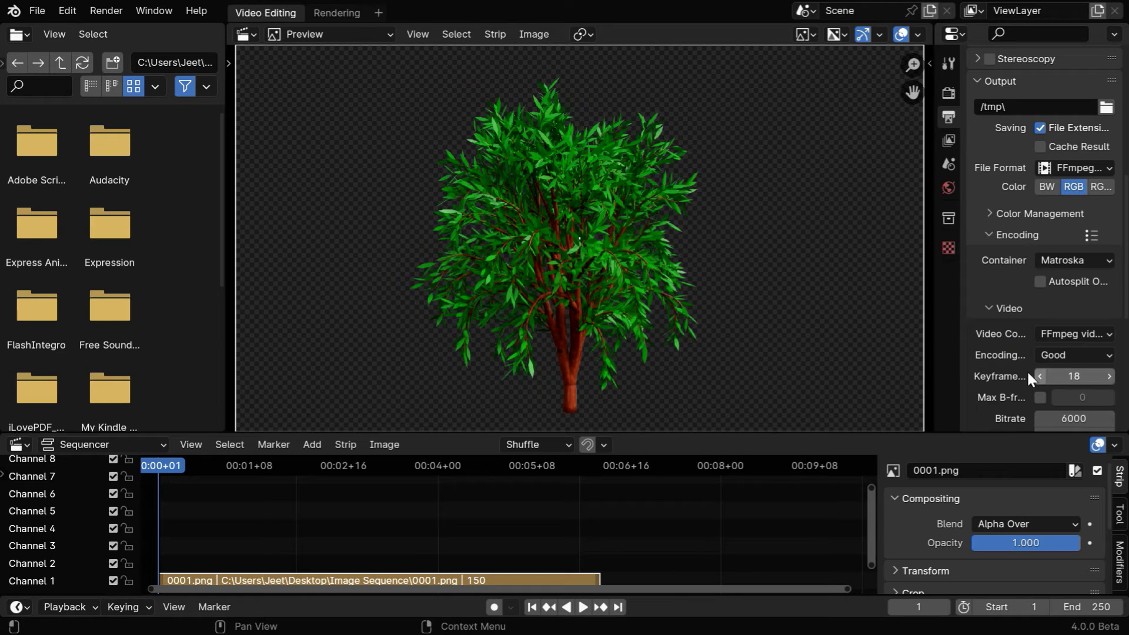
drag(934, 342, 898, 343)
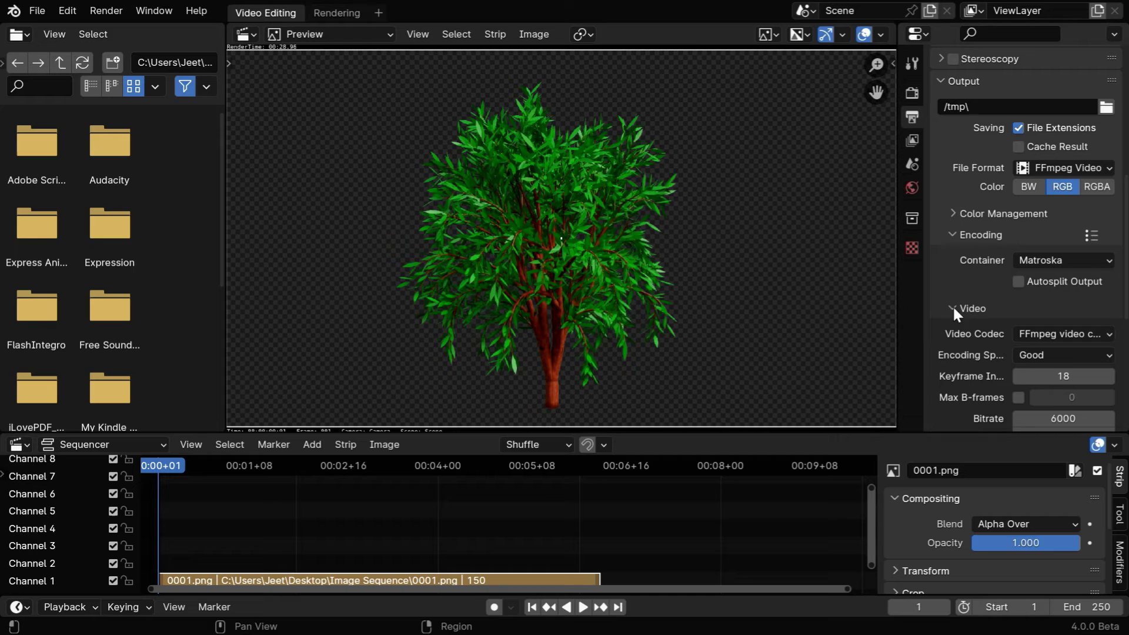
Step: Set the colour output to RGBA and the end frame to 150
click(1099, 185)
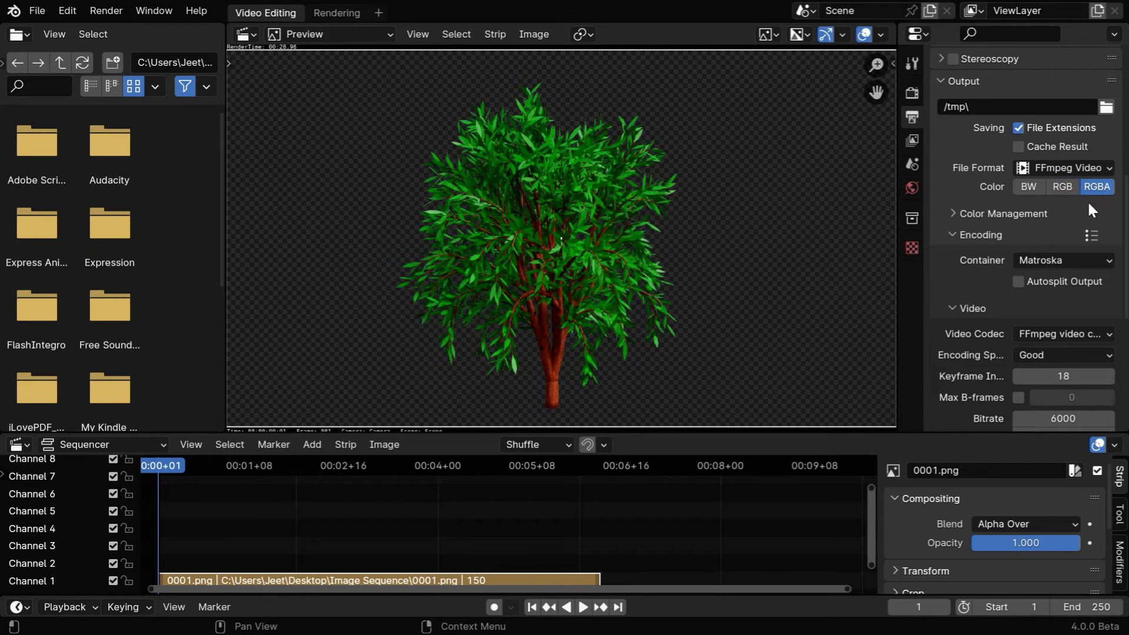
scroll(1099, 268, up, 5)
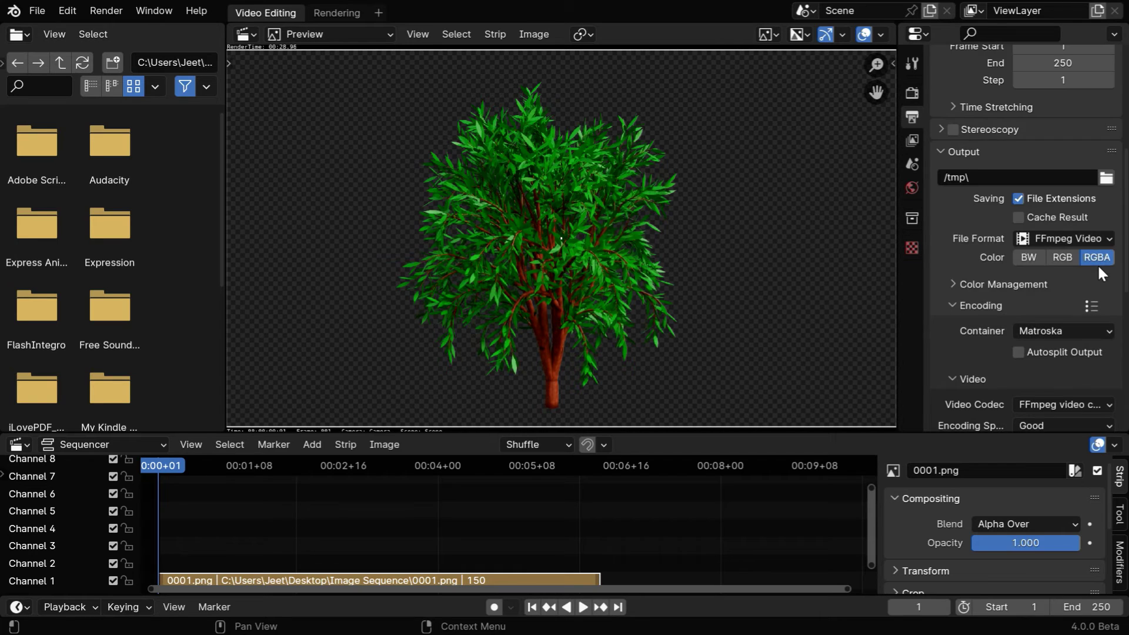
scroll(1097, 264, up, 3)
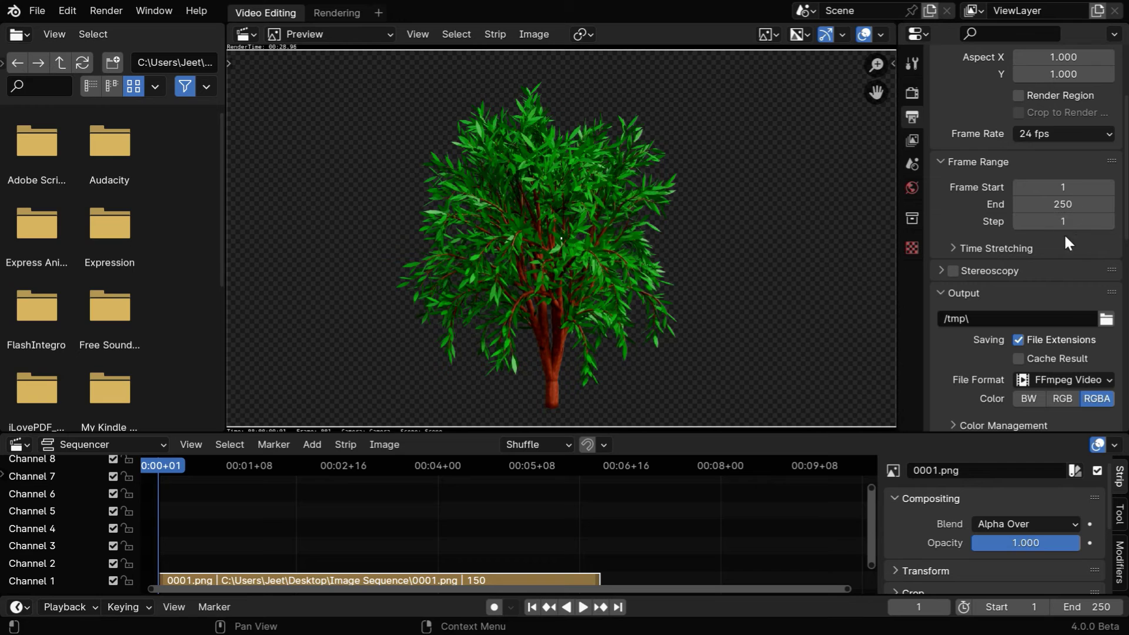
click(1063, 204)
text(15)
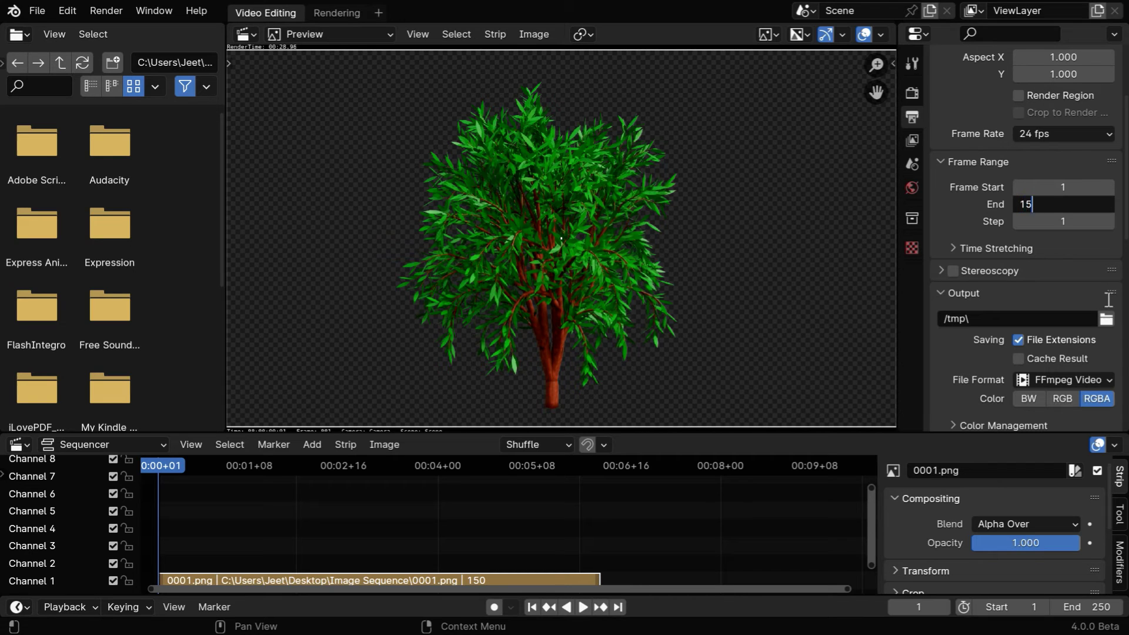
text(0)
key(Return)
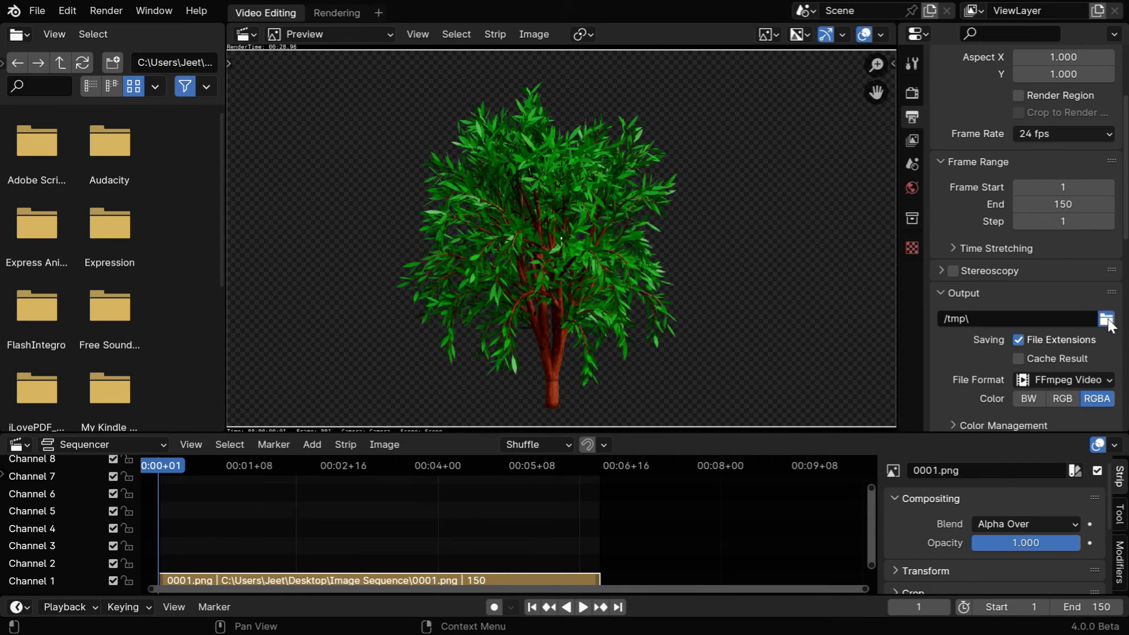
Step: Set the Desktop as the video output folder
click(1105, 319)
click(196, 209)
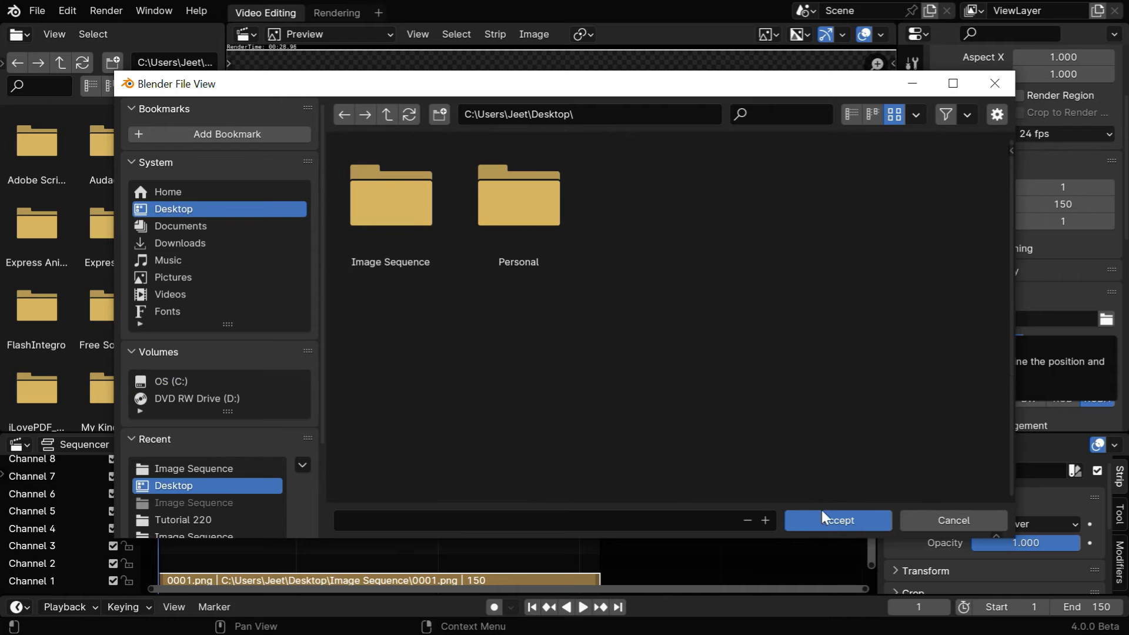
click(849, 513)
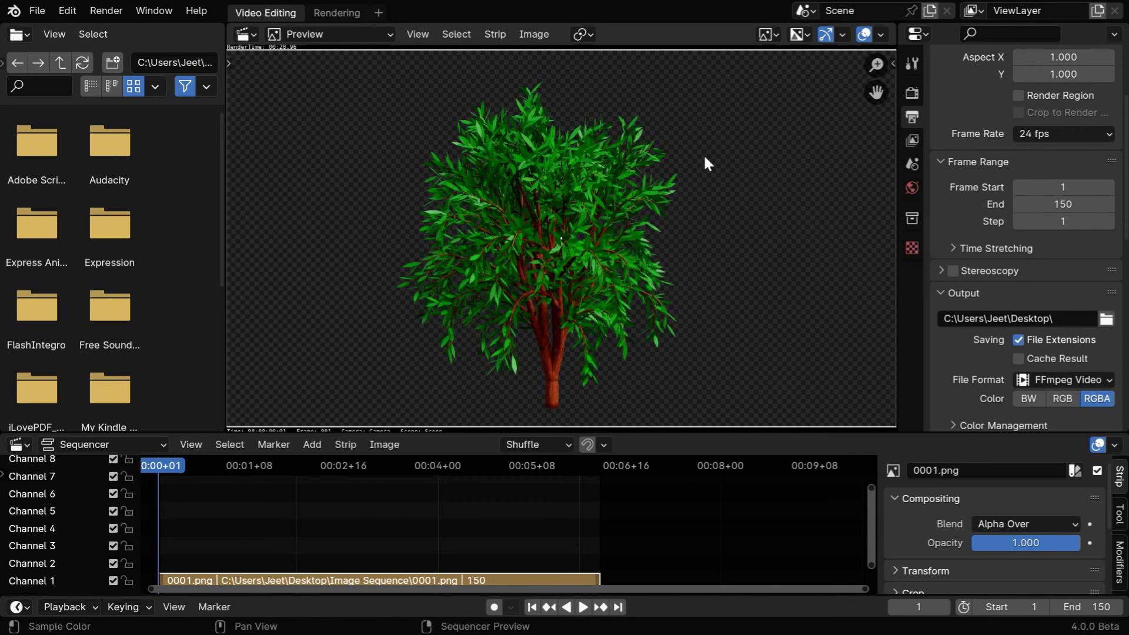
Step: Open the Render menu to reach Render Animation
click(120, 12)
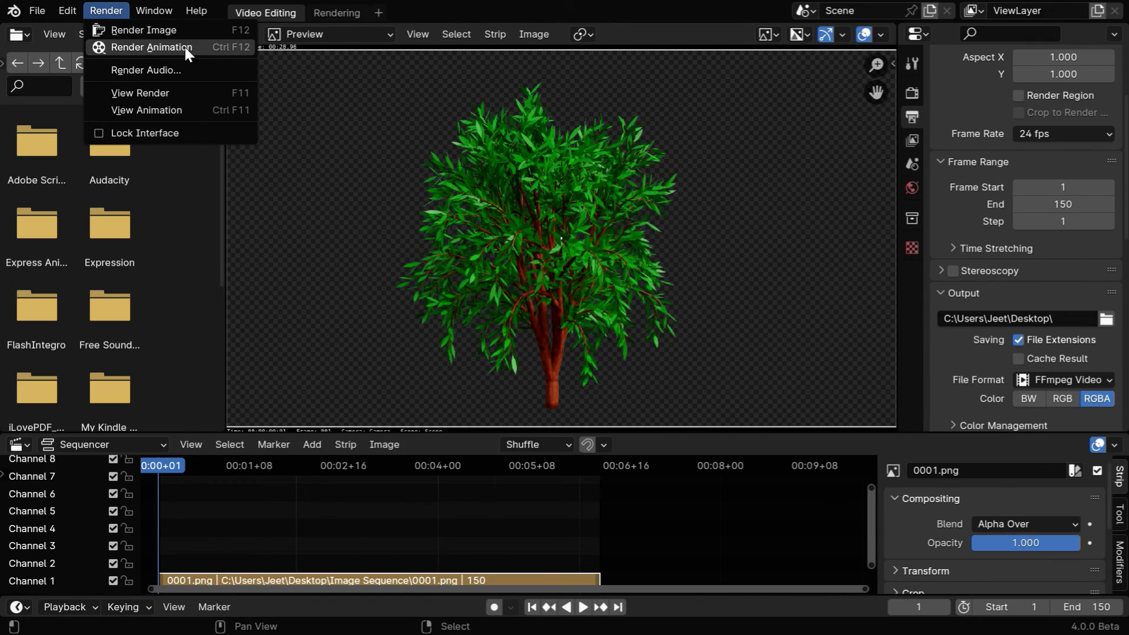